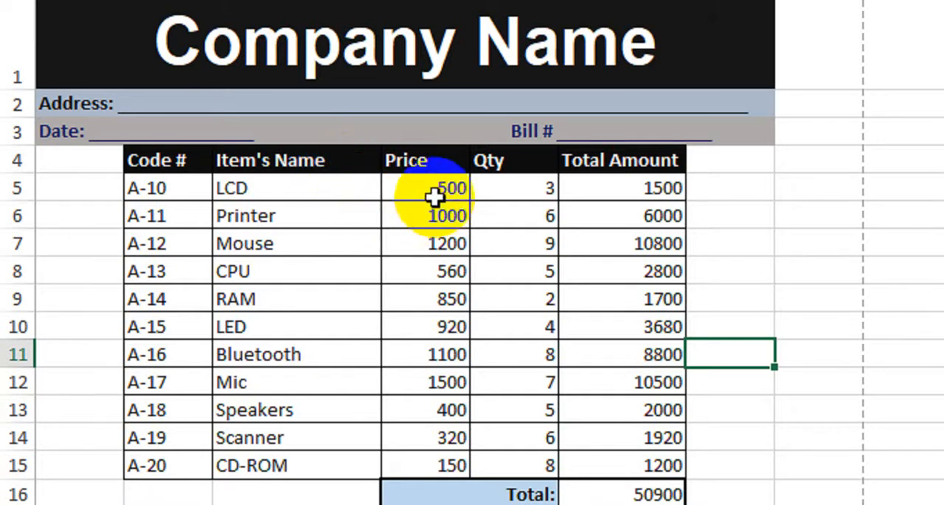
Step: Inspect the PRODUCT formula behind the LCD row's Total Amount
left_click(382, 189)
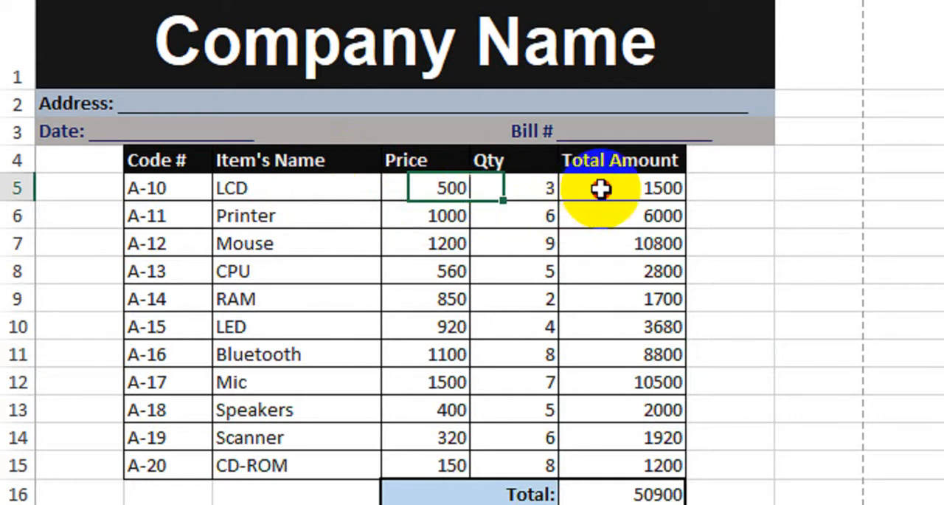
double_click(602, 189)
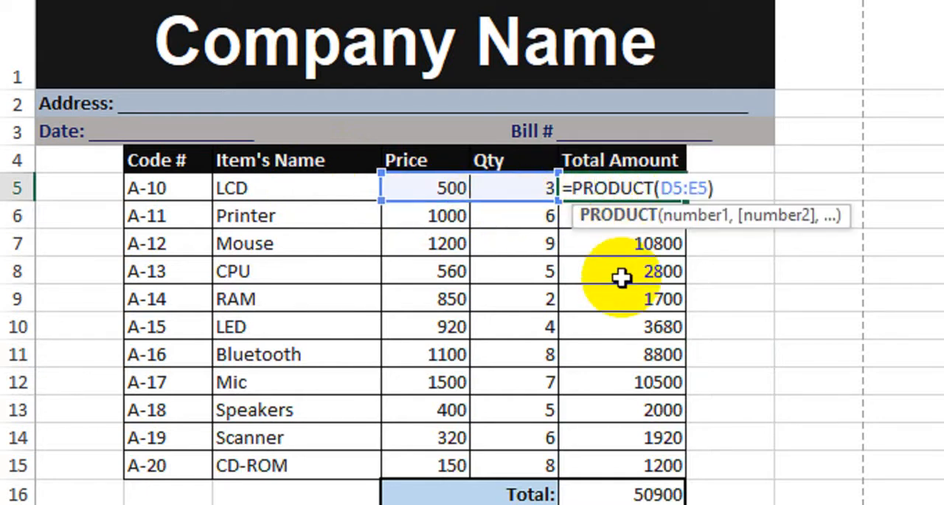
key("Return")
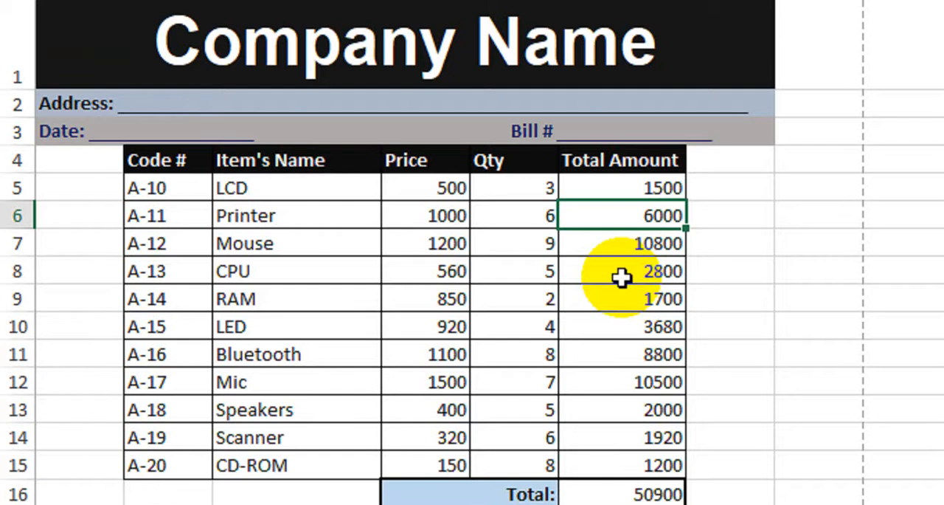
Step: Review the formulas behind the LCD item name, the LCD total amount, the overall Total and the GST 12% amount
scroll(621, 277, "down", 2)
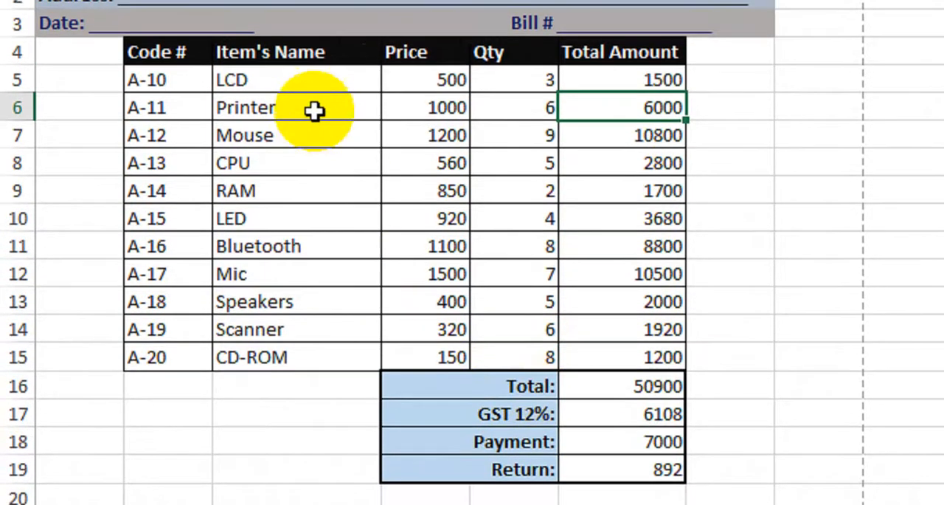
left_click(310, 68)
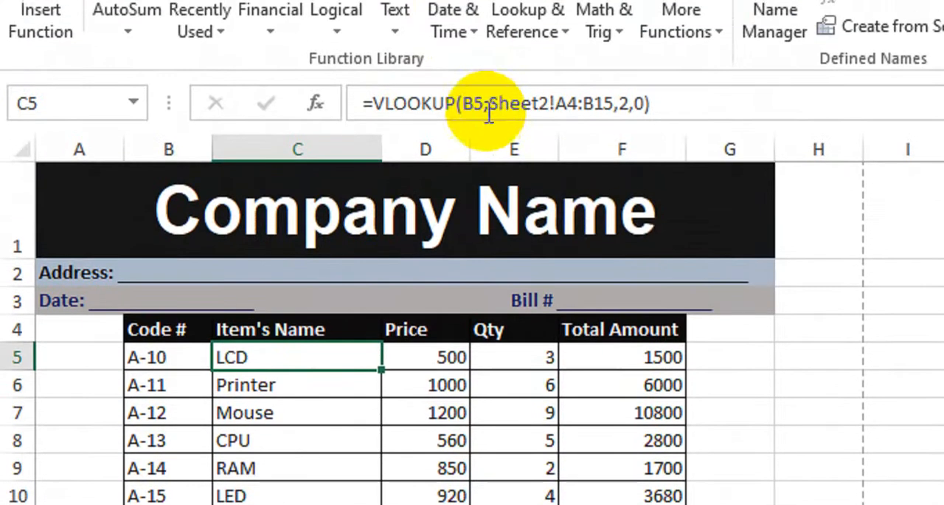
left_click(602, 308)
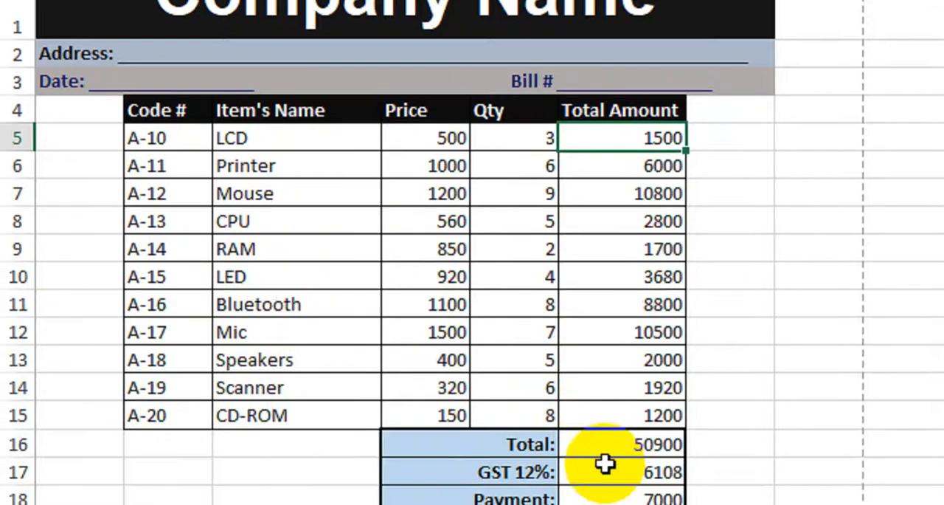
left_click(618, 388)
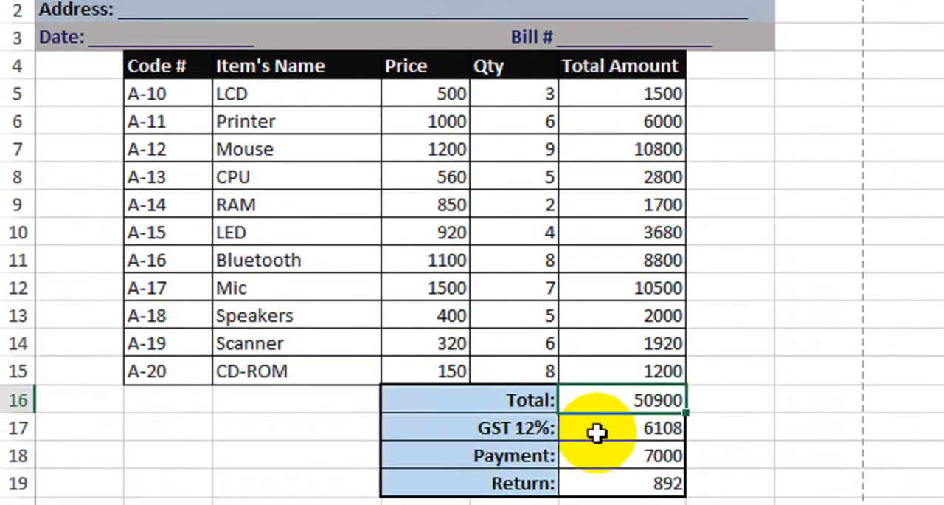
left_click(597, 431)
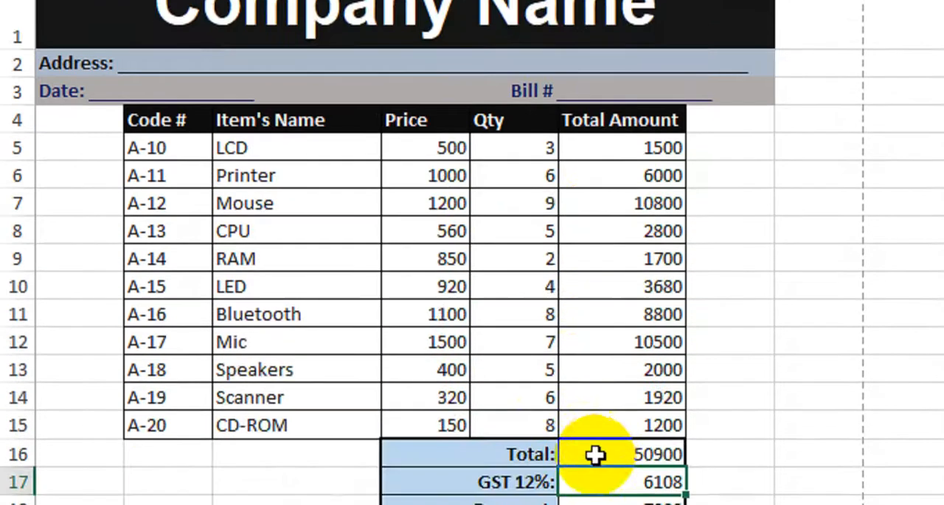
left_click(598, 371)
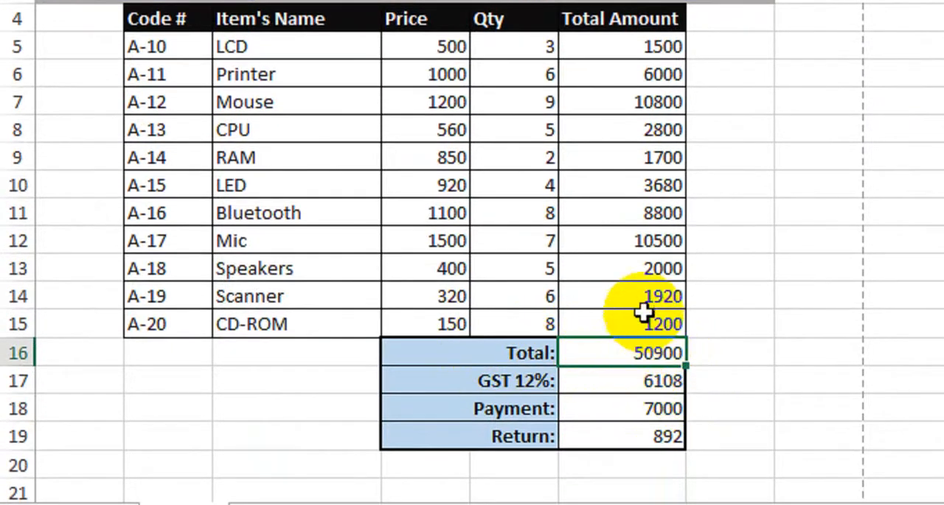
Step: Examine which cell range the SUM formula in Total cell F16 refers to, leaving the formula unedited
scroll(451, 178, "up", 1)
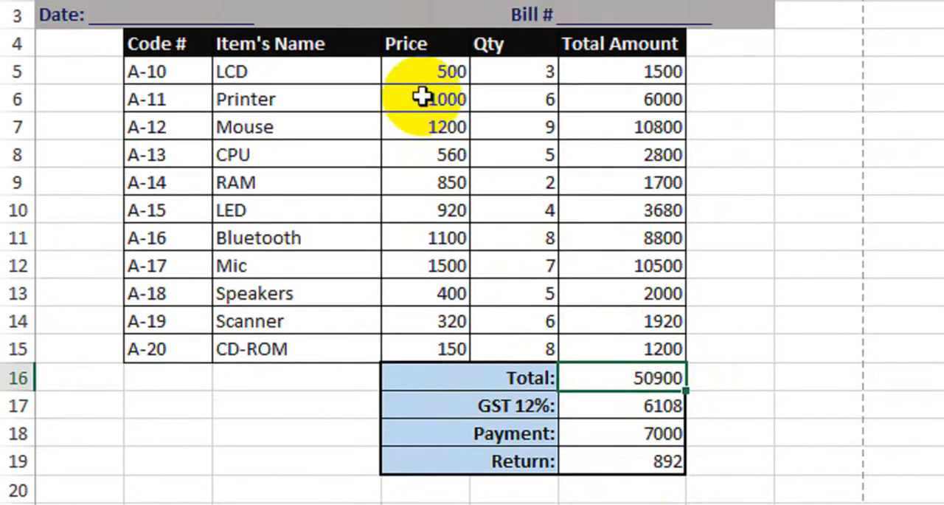
scroll(616, 332, "down", 1)
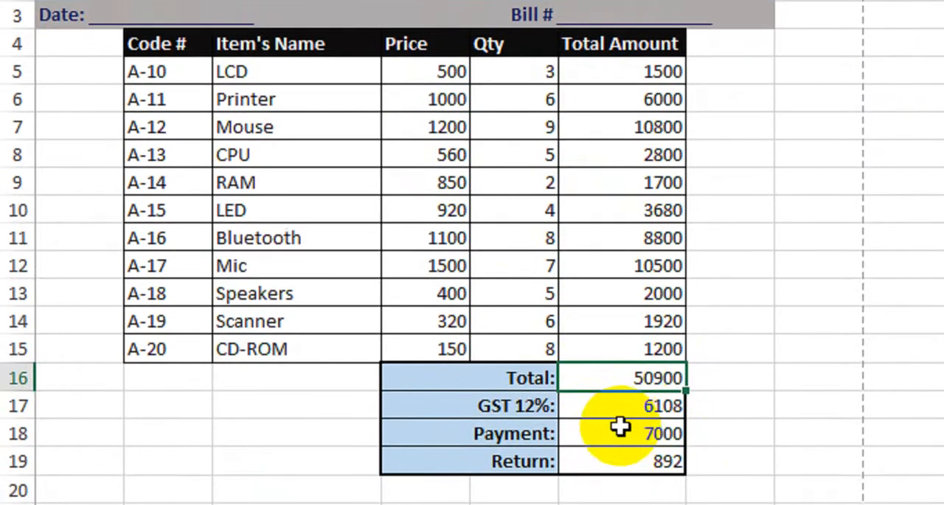
double_click(622, 359)
scroll(654, 206, "up", 1)
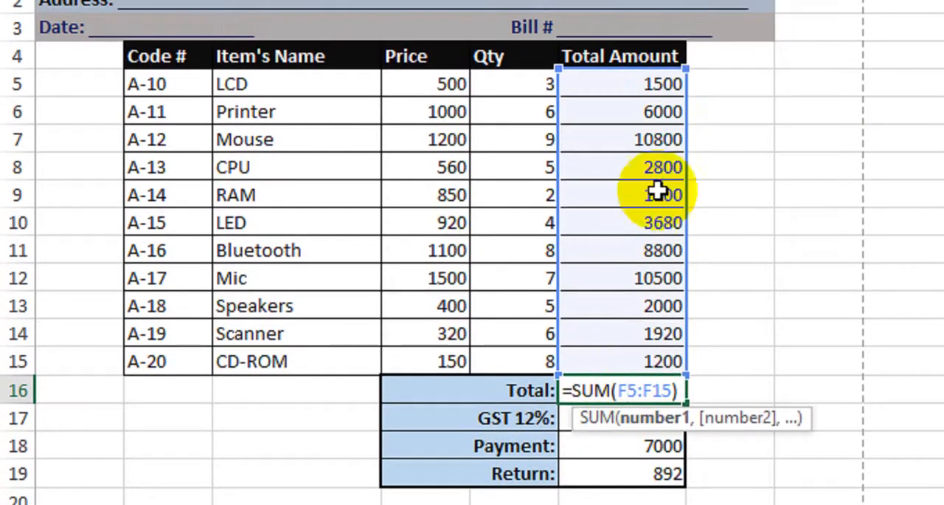
key("Return")
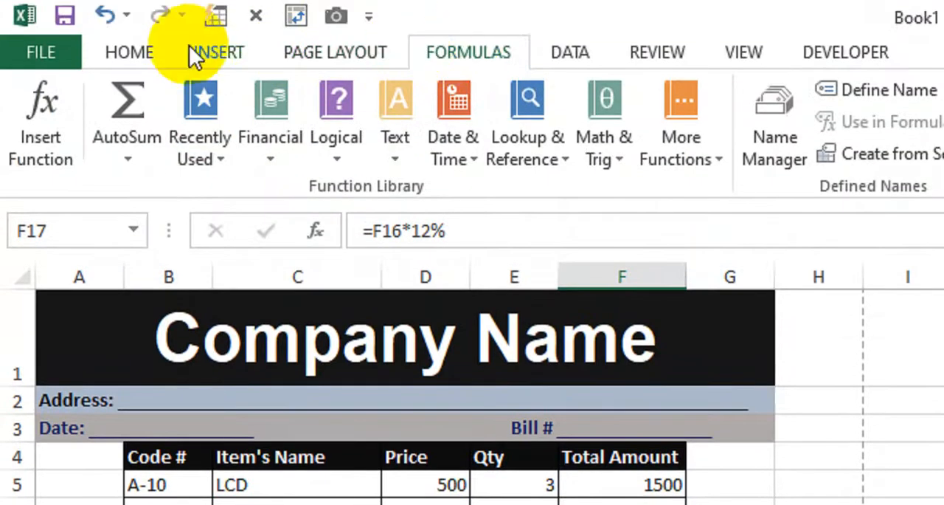
Step: Trace the precedents of the Total amount in F16
left_click(123, 49)
left_click(463, 54)
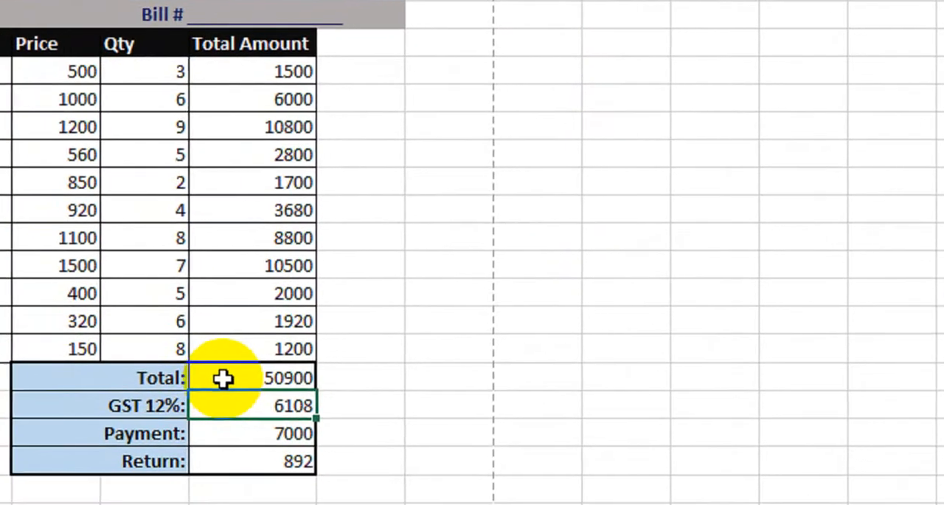
left_click(235, 379)
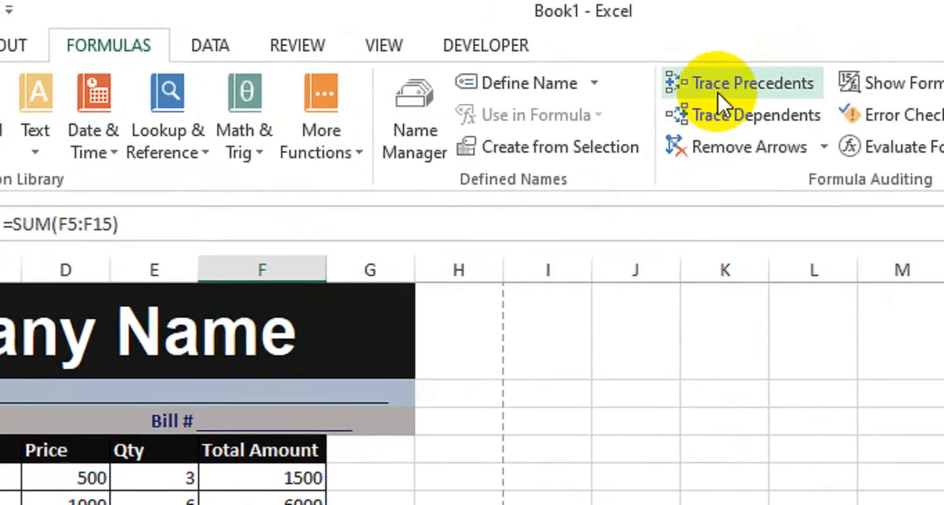
left_click(710, 97)
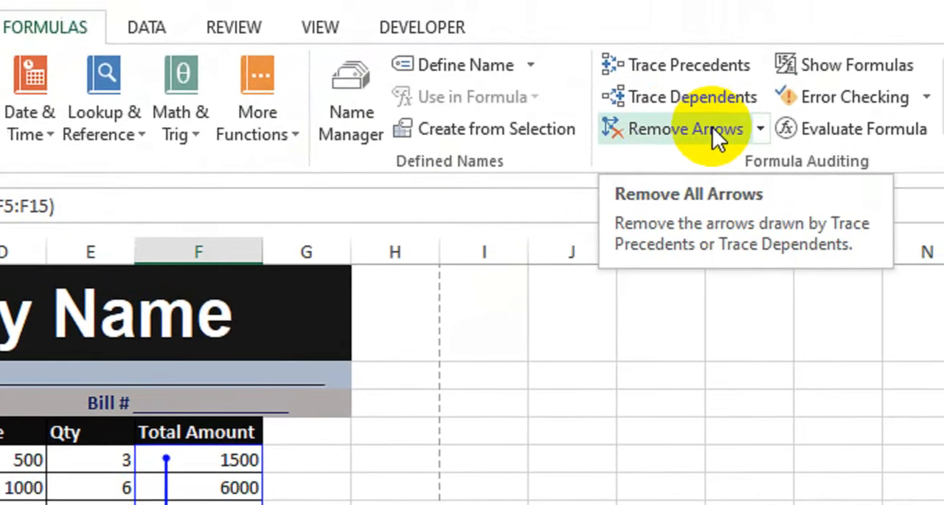
Step: Remove the existing trace arrows, and trace the precedents of the GST 12% amount and the Total amount
left_click(713, 127)
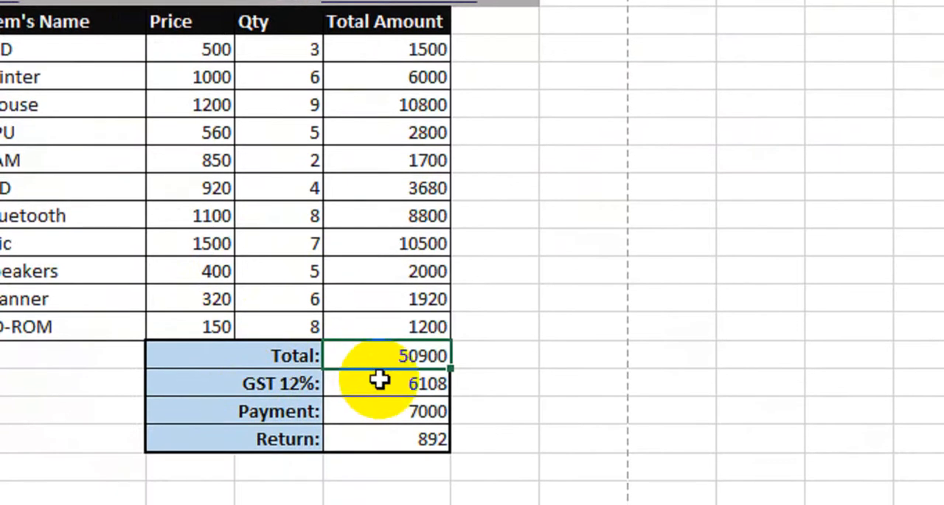
left_click(399, 383)
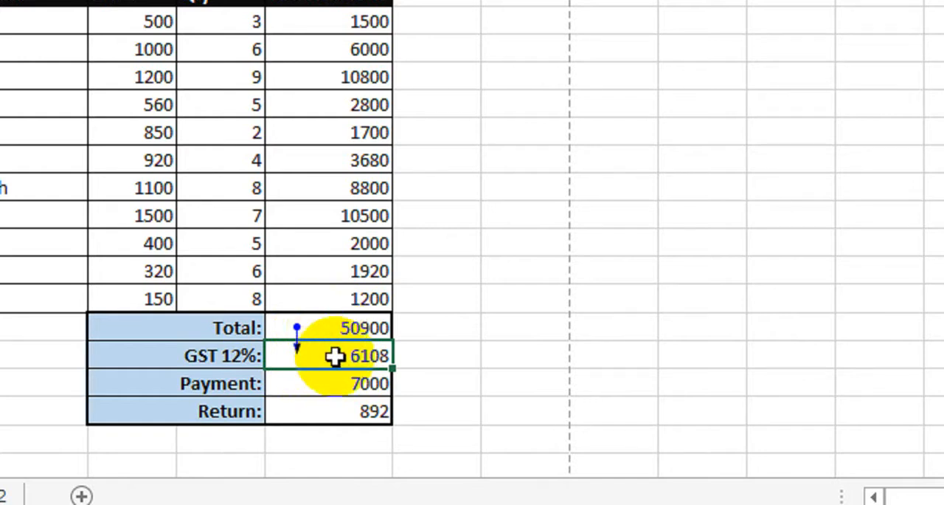
left_click(362, 327)
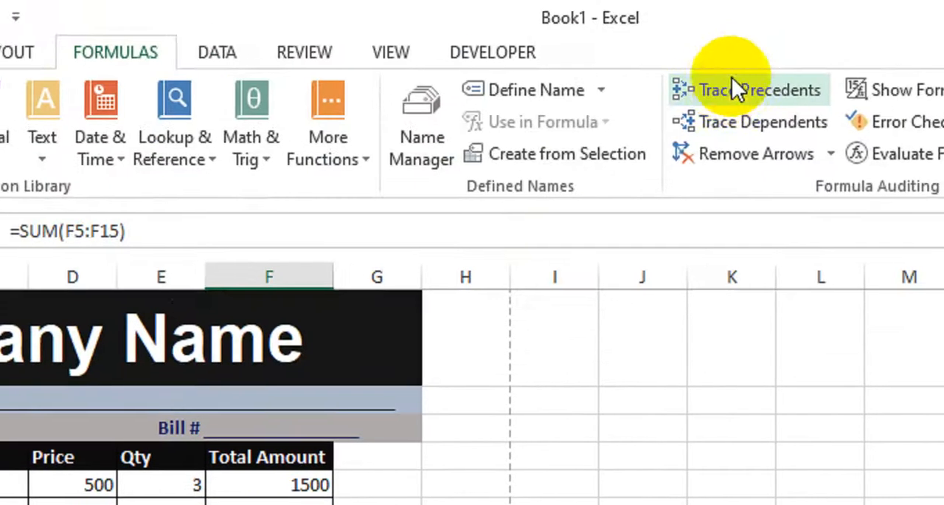
left_click(735, 88)
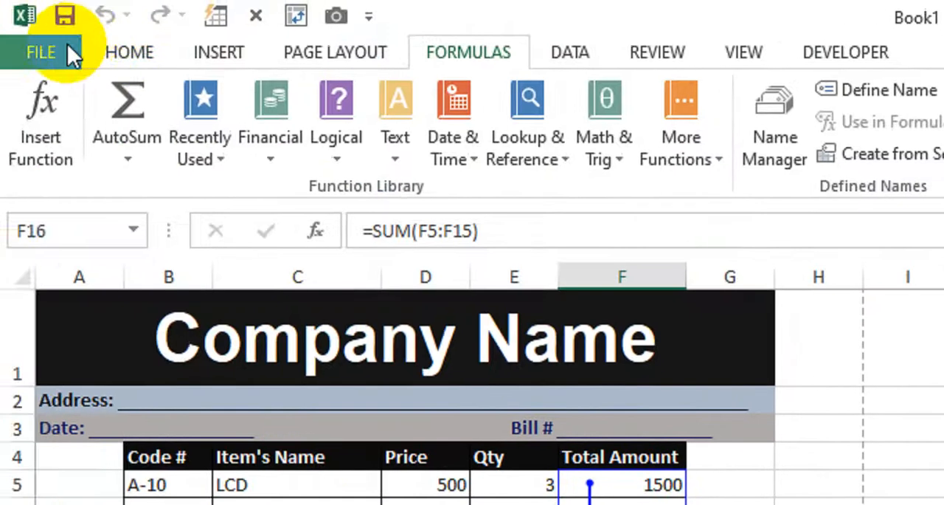
Step: Check the print preview of the sheet with the trace arrows and return to the worksheet
left_click(68, 44)
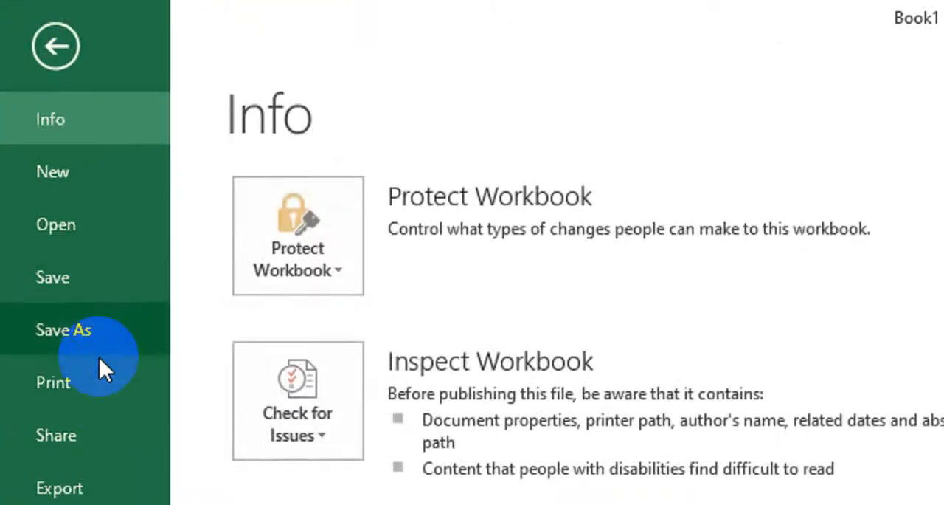
left_click(100, 379)
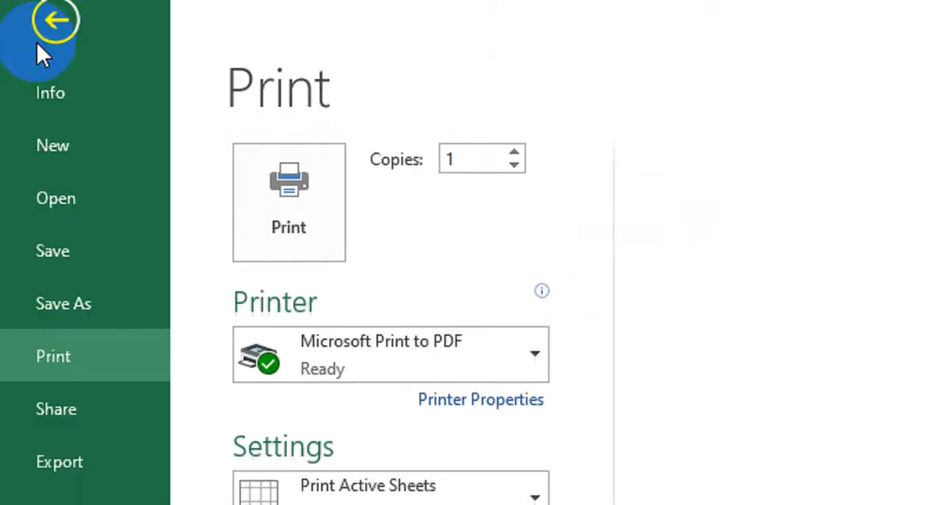
left_click(33, 52)
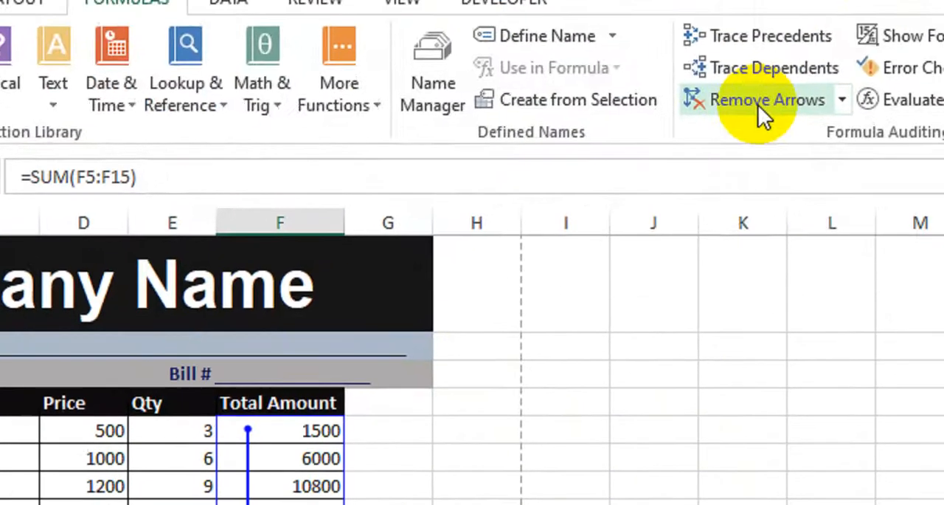
Step: Remove all trace arrows and trace the precedents of the Return amount
left_click(761, 115)
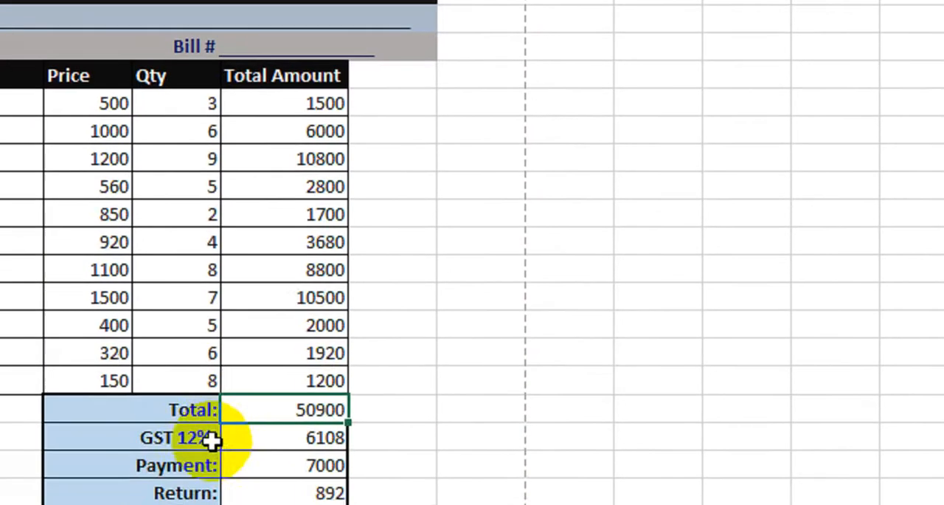
left_click(226, 438)
left_click(247, 466)
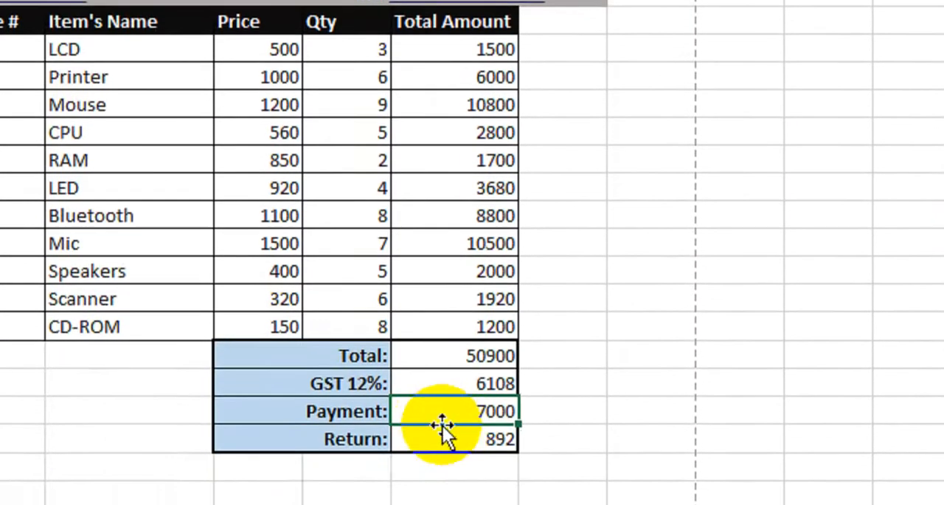
left_click(443, 436)
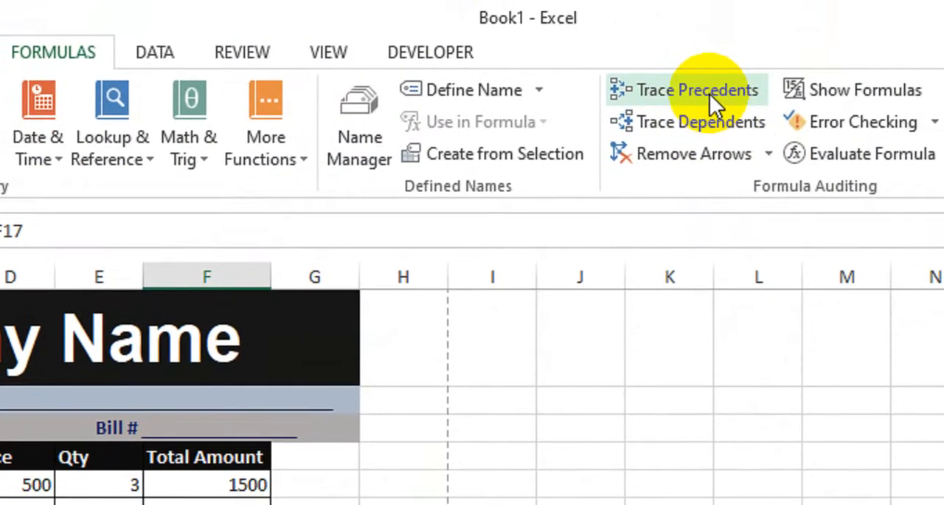
left_click(713, 102)
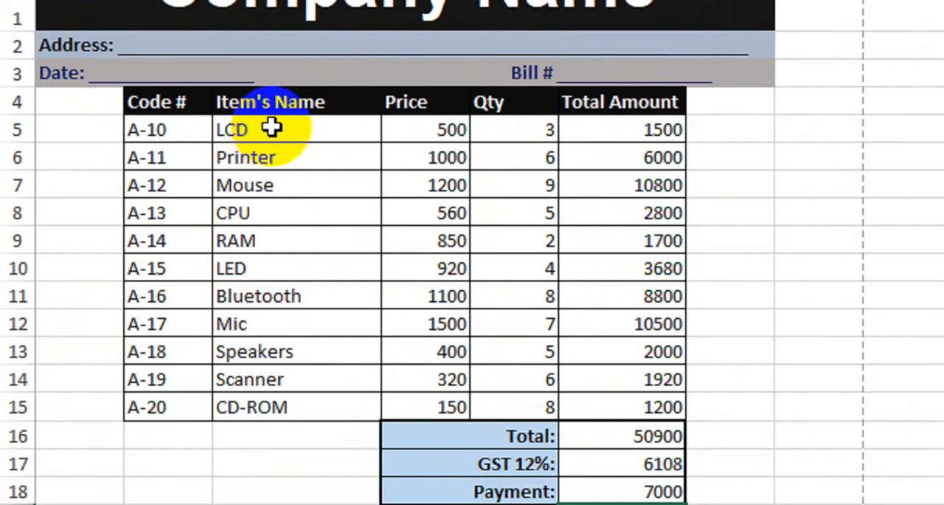
Step: Inspect the VLOOKUP formula behind the LCD item name in C5
left_click(274, 127)
double_click(274, 127)
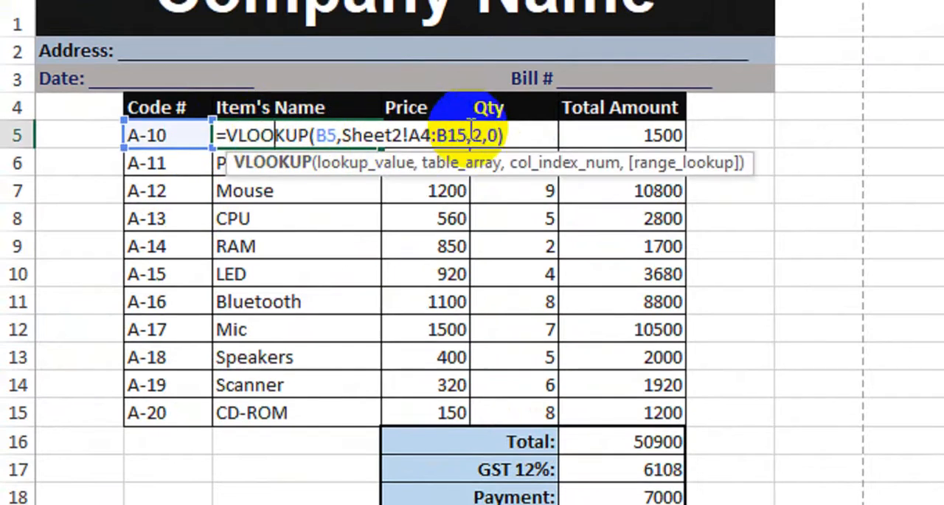
key("Return")
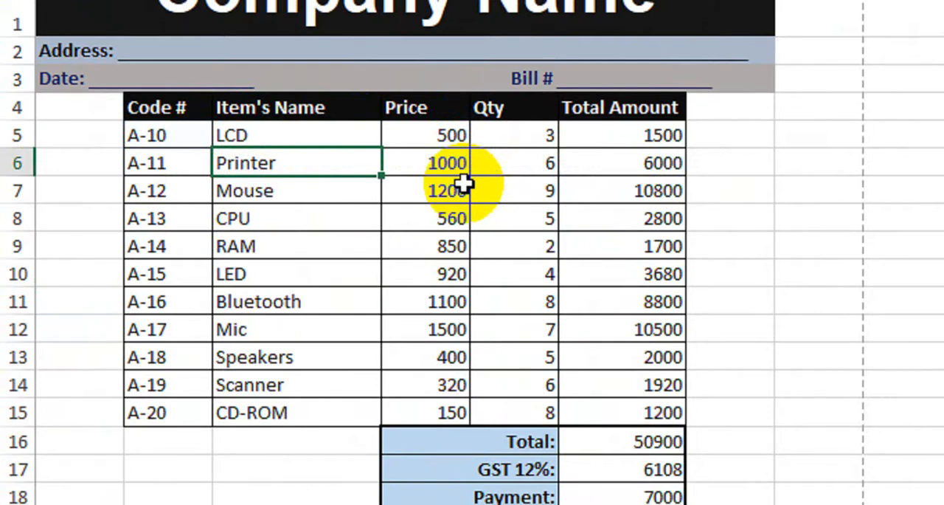
Step: Trace the precedents of the item names selected in C5:C15
left_click(336, 136)
left_click_drag(335, 136, 332, 391)
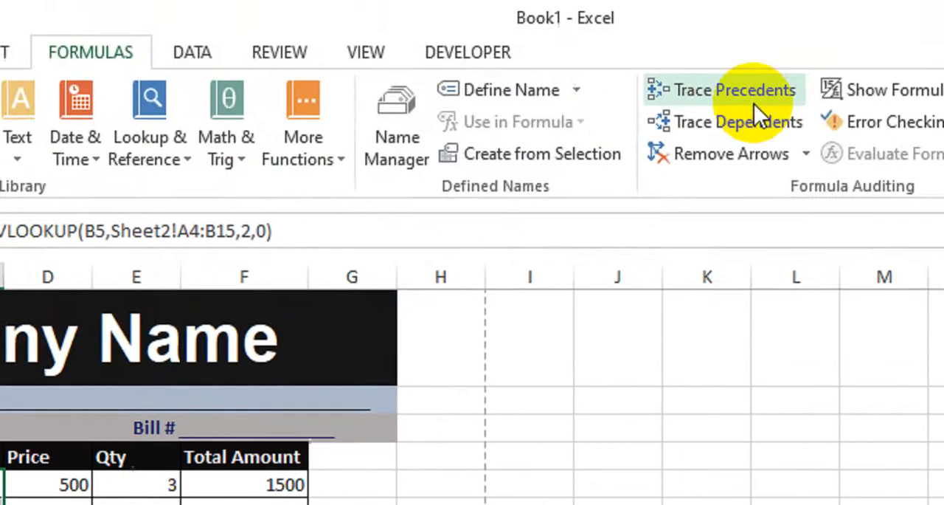
left_click(719, 96)
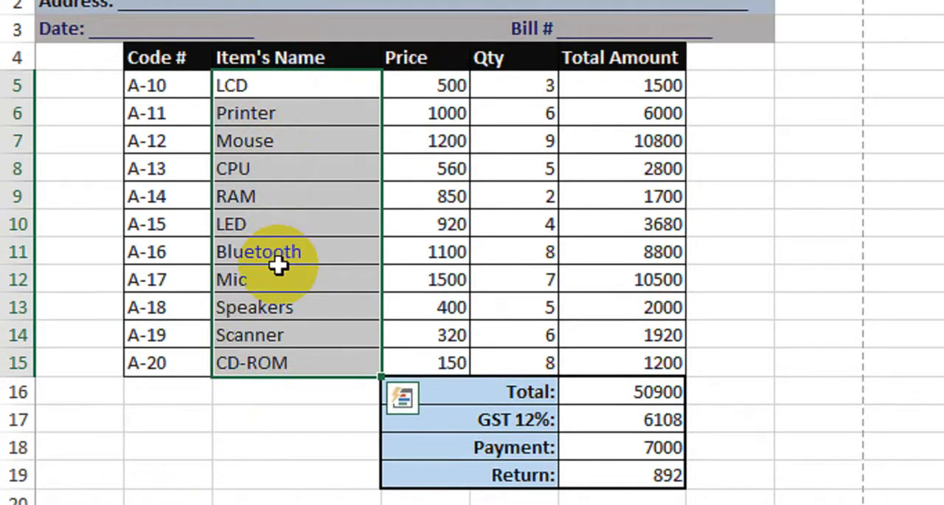
Step: Reselect the item names in C5:C15 and display the arrows for their precedents
left_click(273, 115)
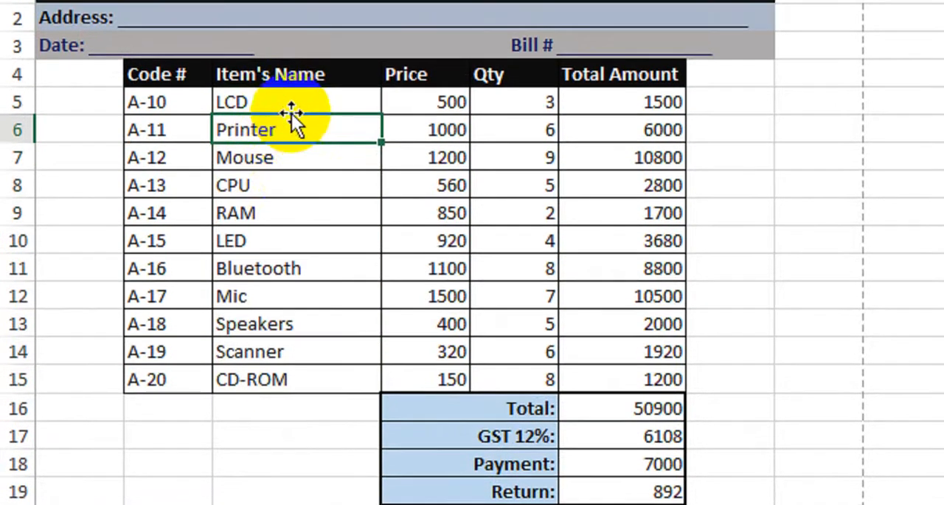
left_click_drag(291, 111, 270, 380)
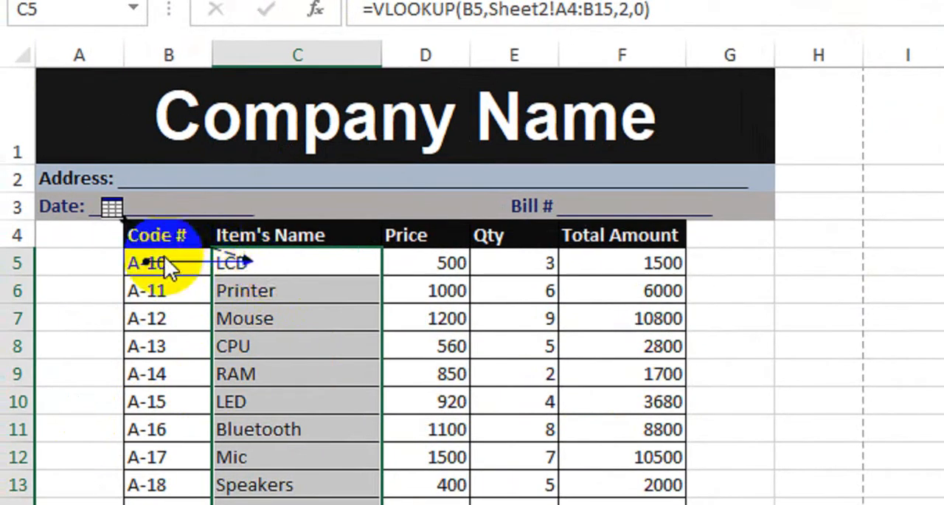
Step: Follow the off-sheet precedent arrow at C5 to the lookup range Sheet2!$A$4:$B$15, and return to Sheet1
double_click(250, 260)
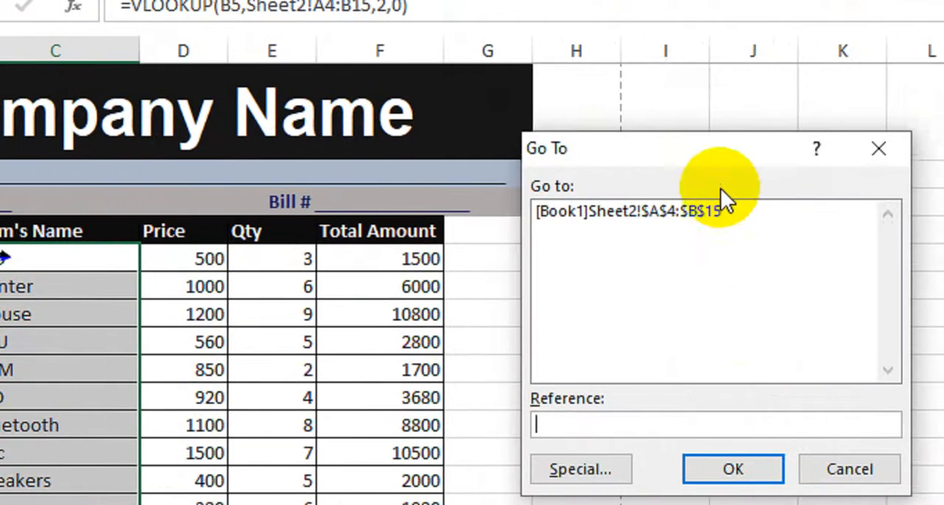
left_click_drag(705, 153, 639, 158)
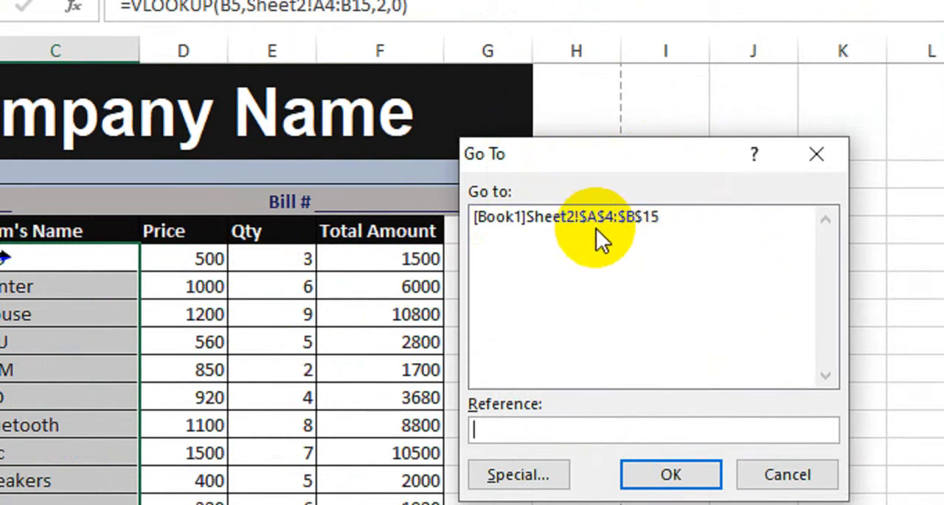
left_click(564, 218)
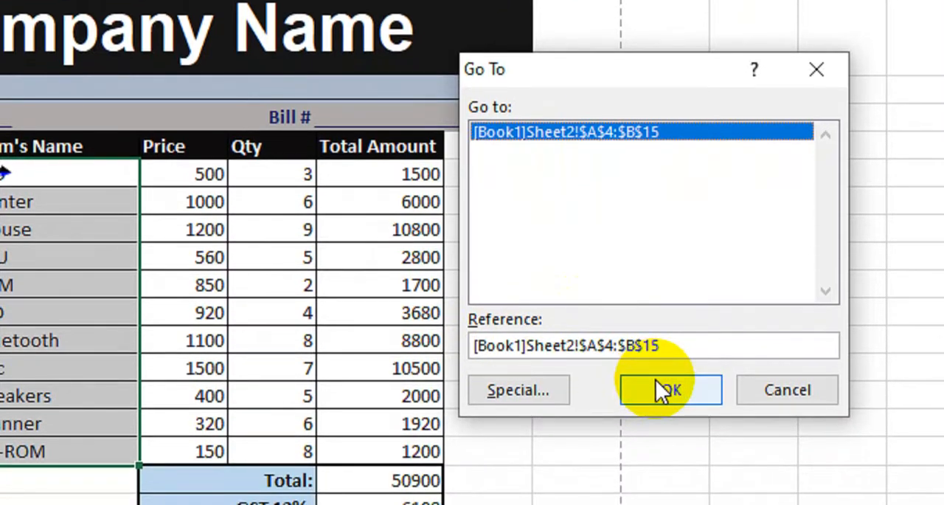
left_click(660, 385)
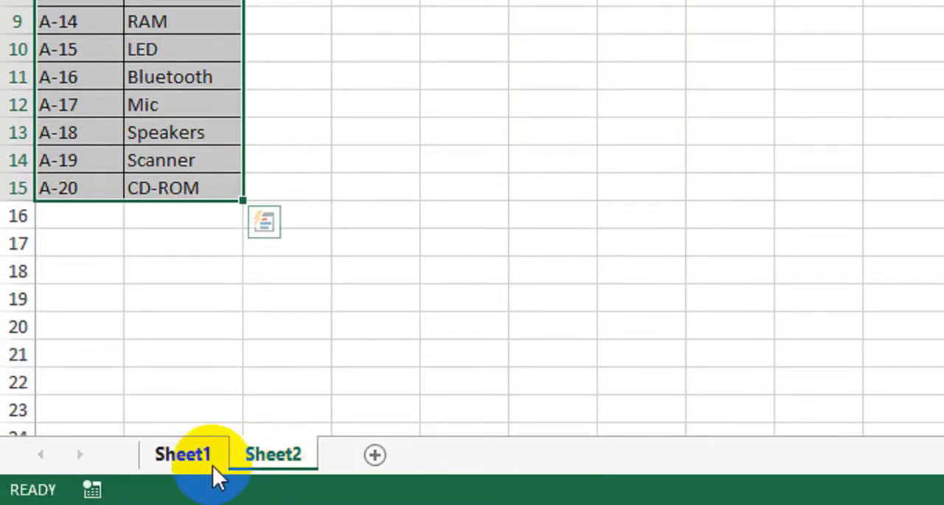
left_click(213, 466)
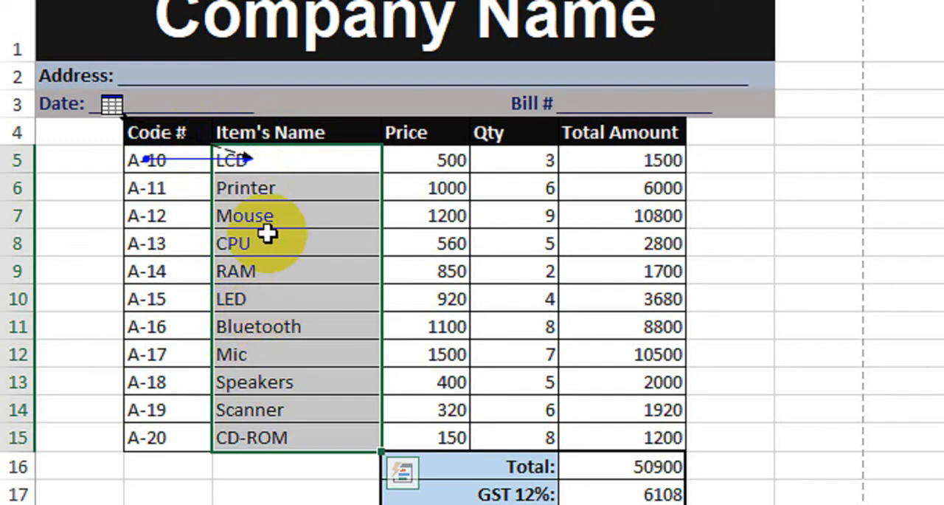
Step: Go to the Sheet2 source range again through C5's external precedent arrow, and return to the invoice
left_click(250, 158)
double_click(250, 158)
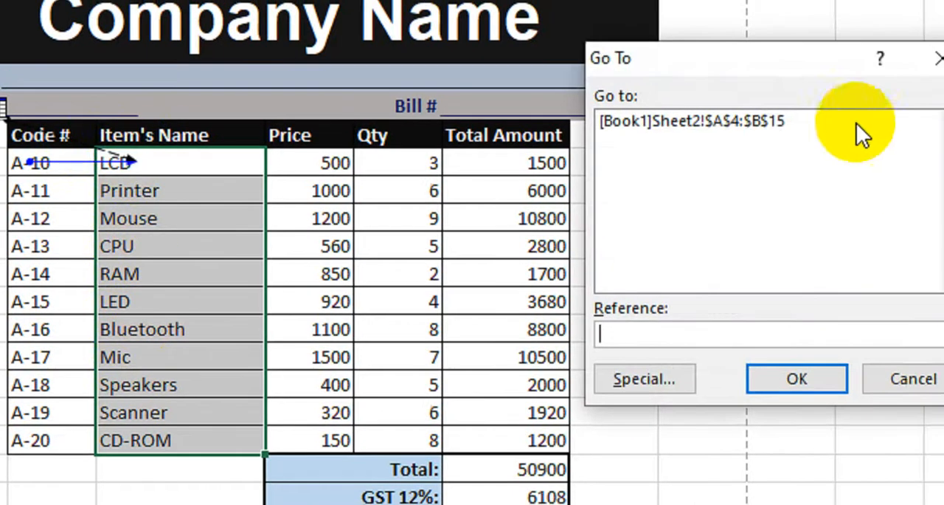
left_click(853, 113)
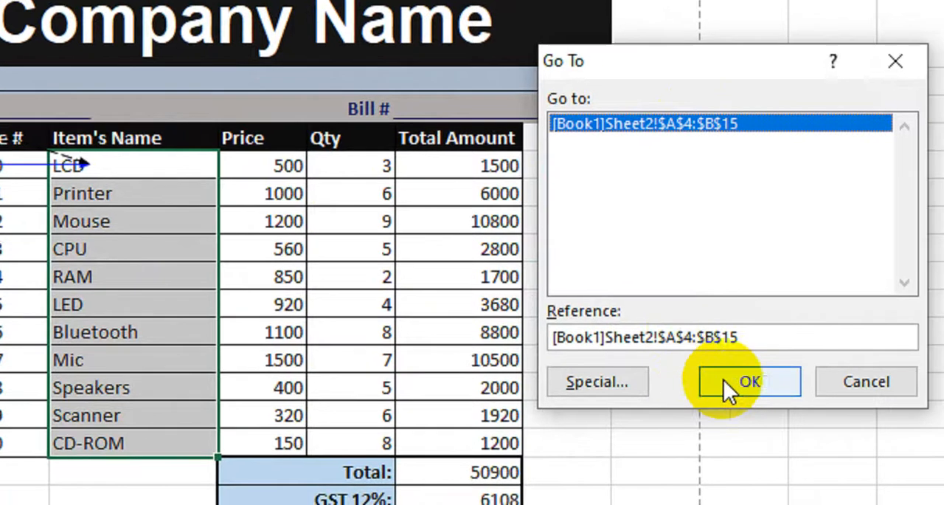
left_click(745, 389)
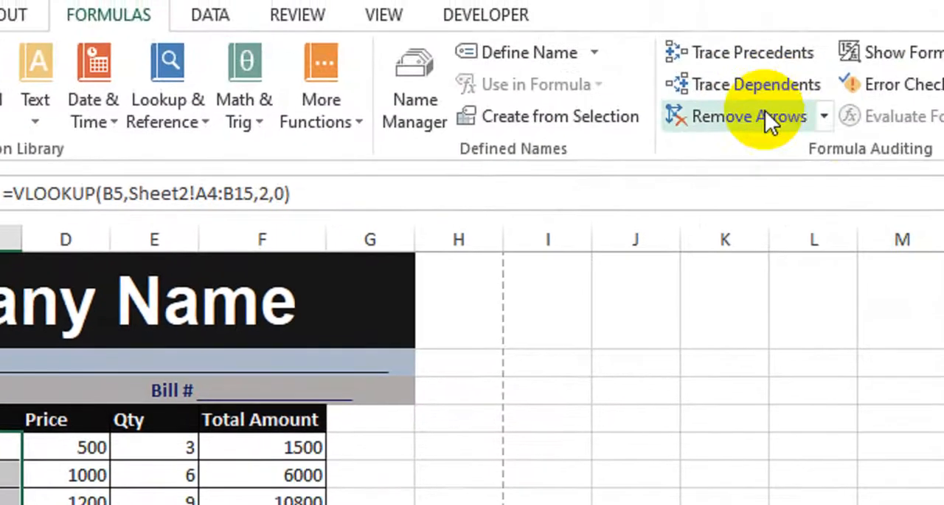
Step: Remove all trace arrows from the invoice sheet and deselect the item names
left_click(722, 127)
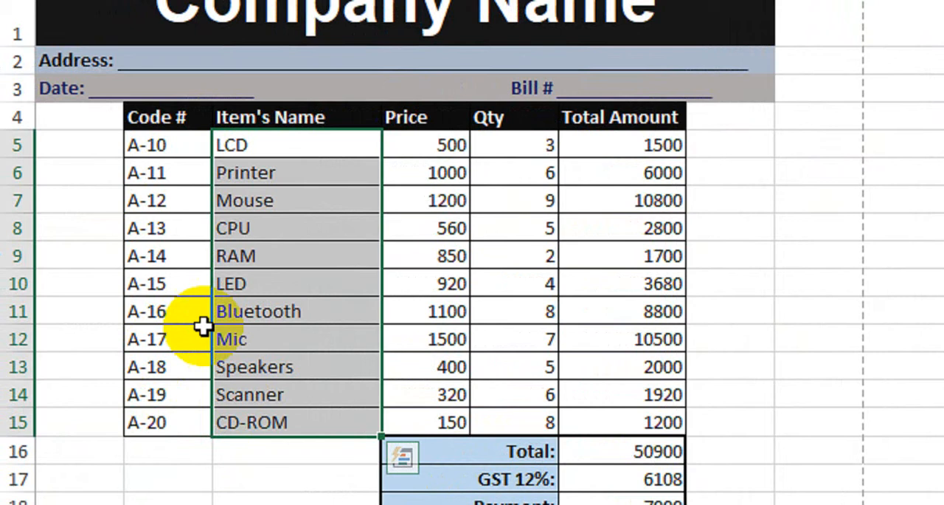
left_click(369, 314)
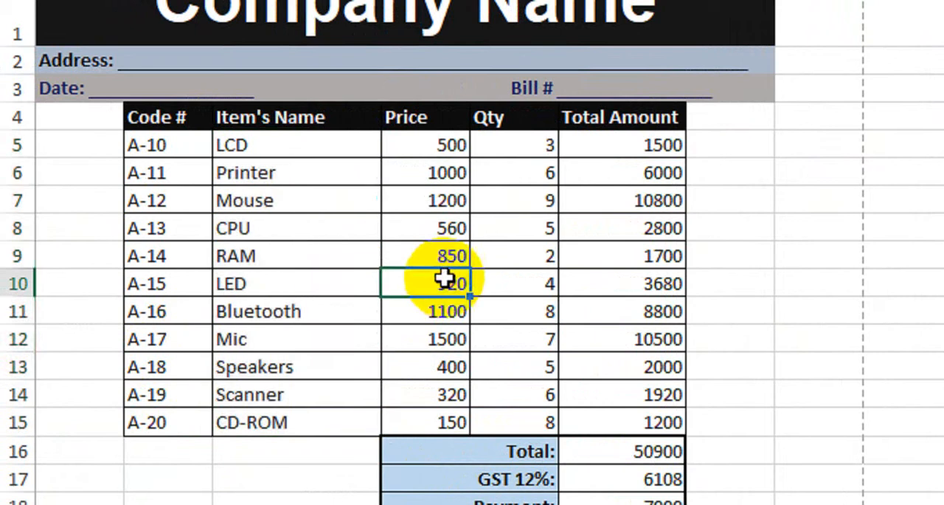